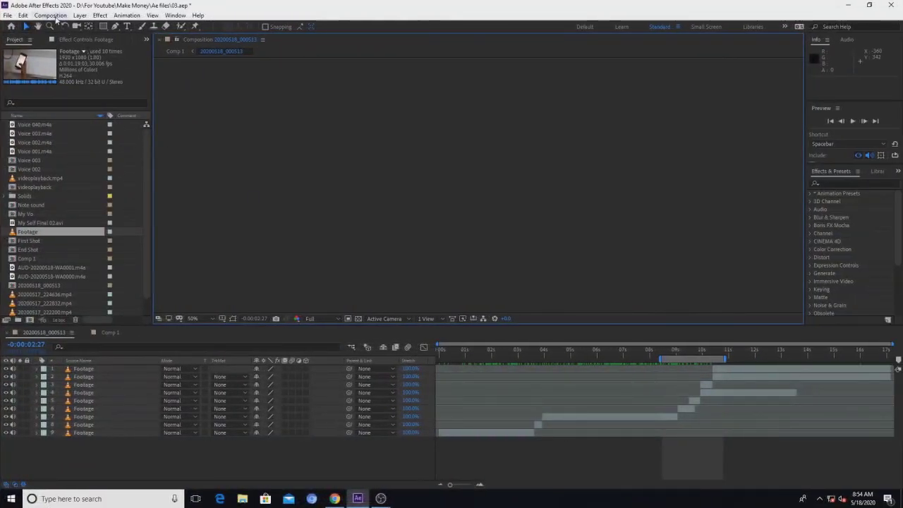
- Create a new 1280×720, 30 fps composition named Comp 2
click(50, 15)
click(60, 30)
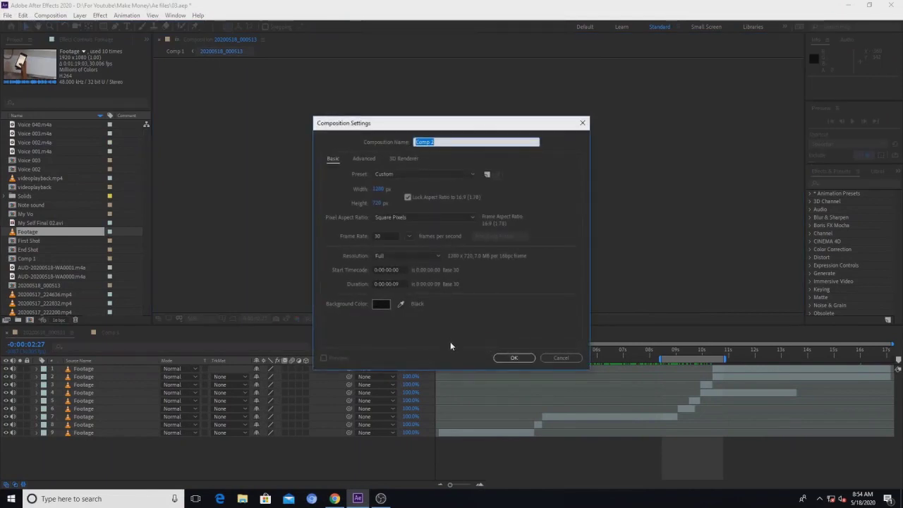
click(514, 358)
drag(518, 357, 368, 357)
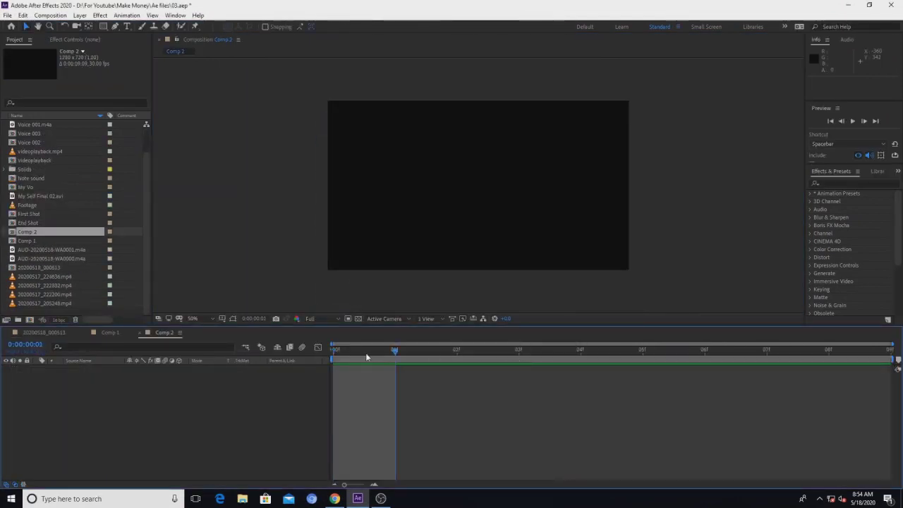
drag(706, 367, 635, 368)
- Change Comp 2's duration to 0:00:25:09 and fit its full length in the timeline
key(ctrl+k)
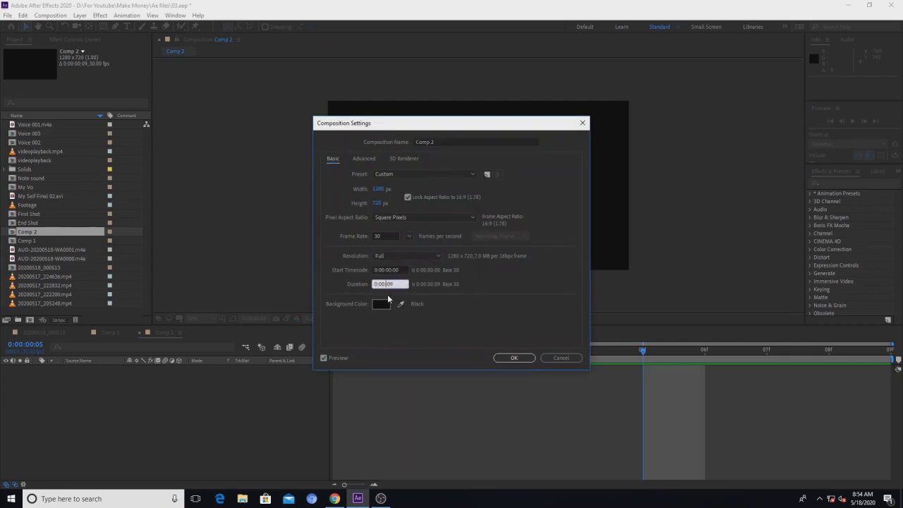
key(Return)
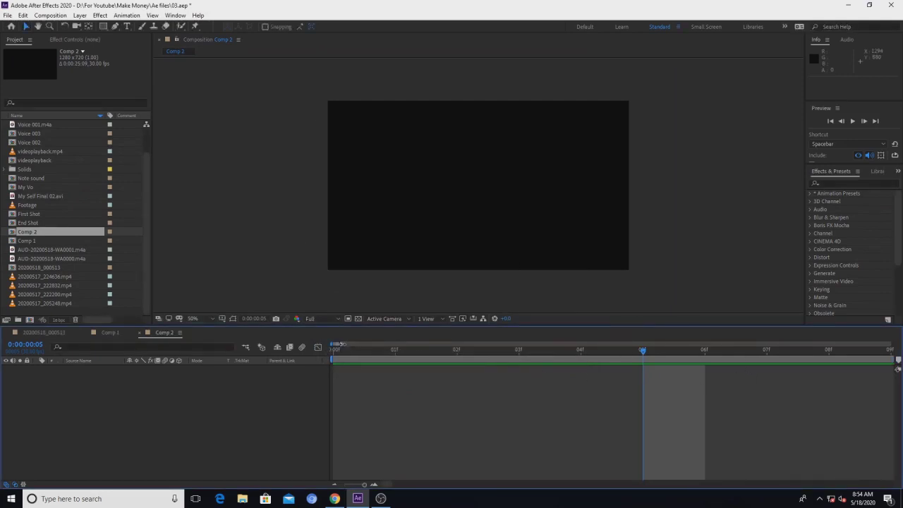
key(semicolon)
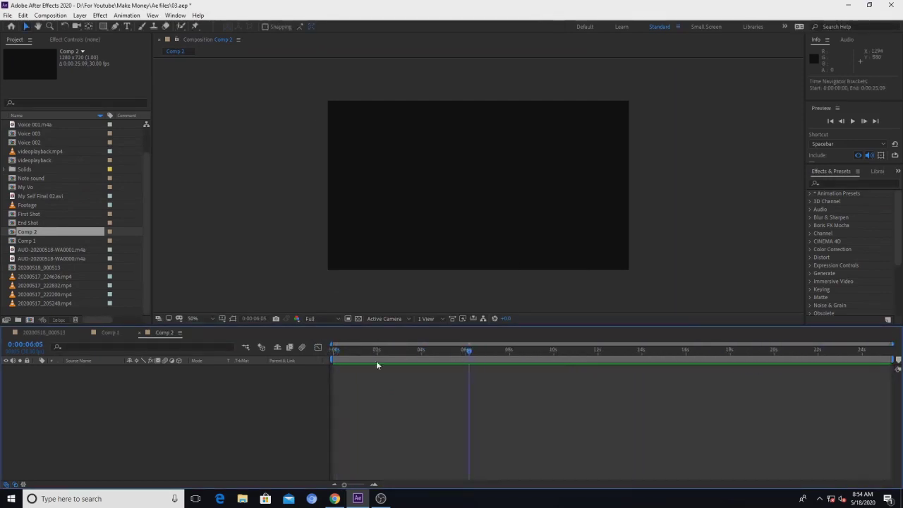
- Drag the Footage clip of the hand holding a phone into Comp 2 as a layer
click(31, 205)
drag(44, 371, 47, 374)
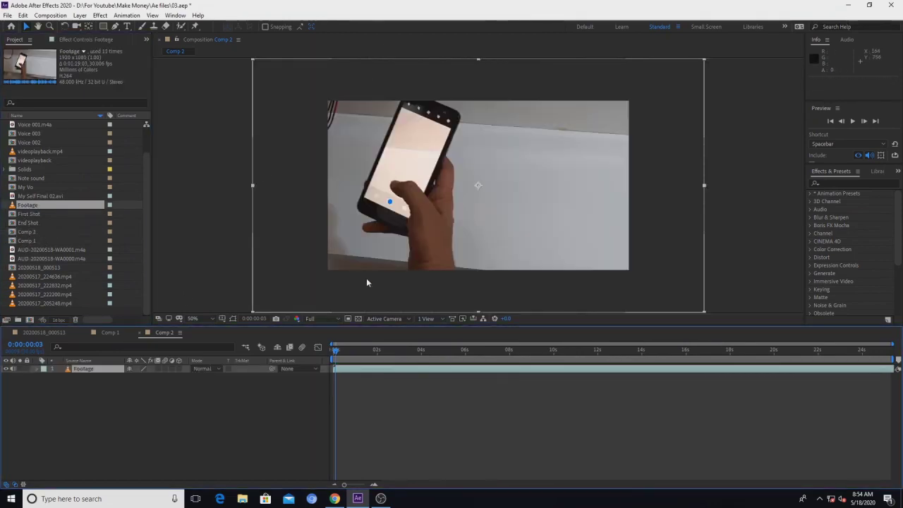
drag(338, 350, 342, 351)
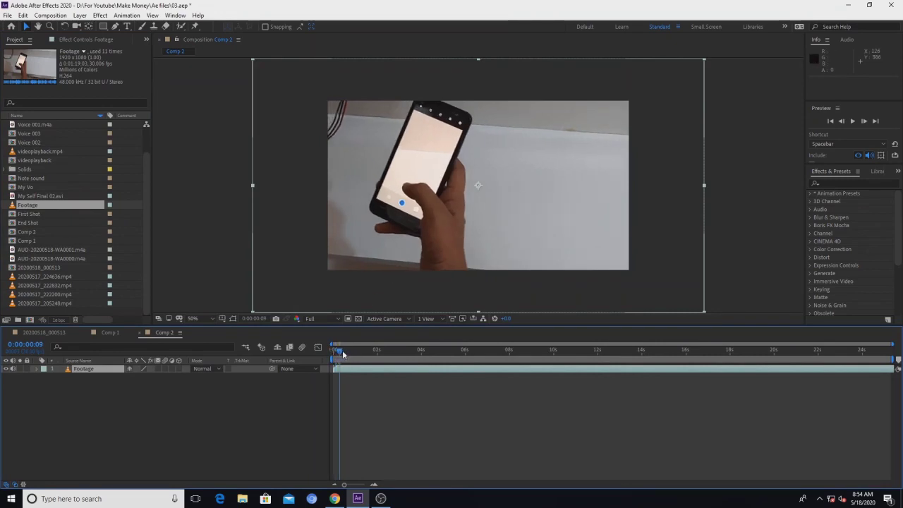
- Scale the Footage layer to about 70% and start the work area near 10 seconds
key(s)
mouse_move(136, 379)
mouse_down()
mouse_move(112, 379)
mouse_move(150, 391)
mouse_up()
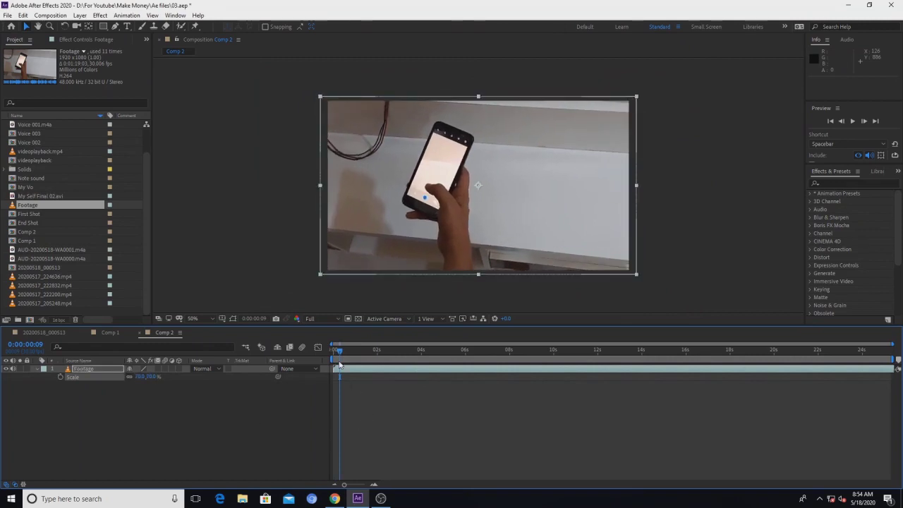
drag(342, 351, 676, 380)
click(558, 351)
key(bracketleft)
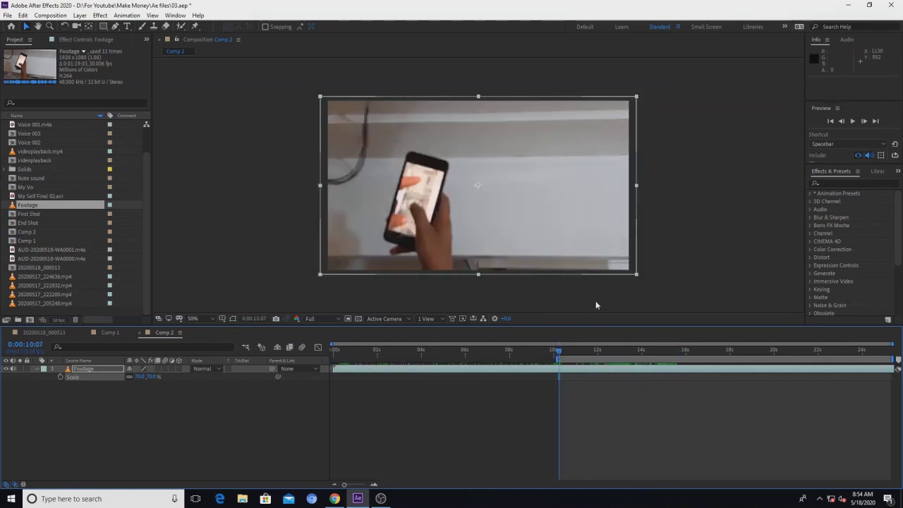
- Preview the composition, then lengthen Comp 2 to roughly 40 seconds
click(854, 122)
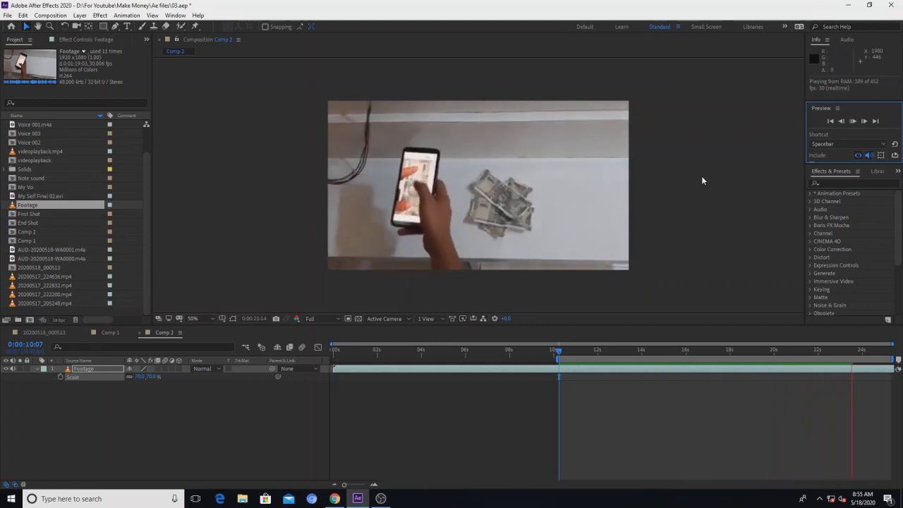
key(space)
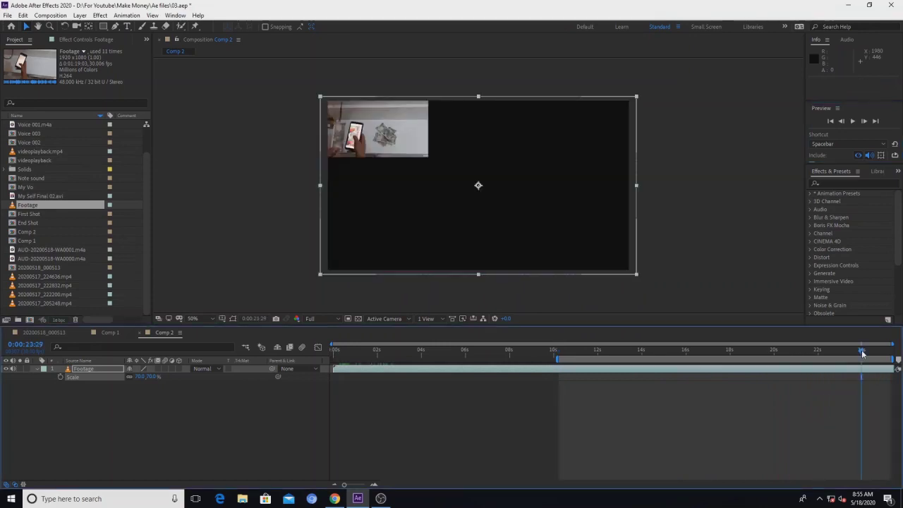
key(ctrl+k)
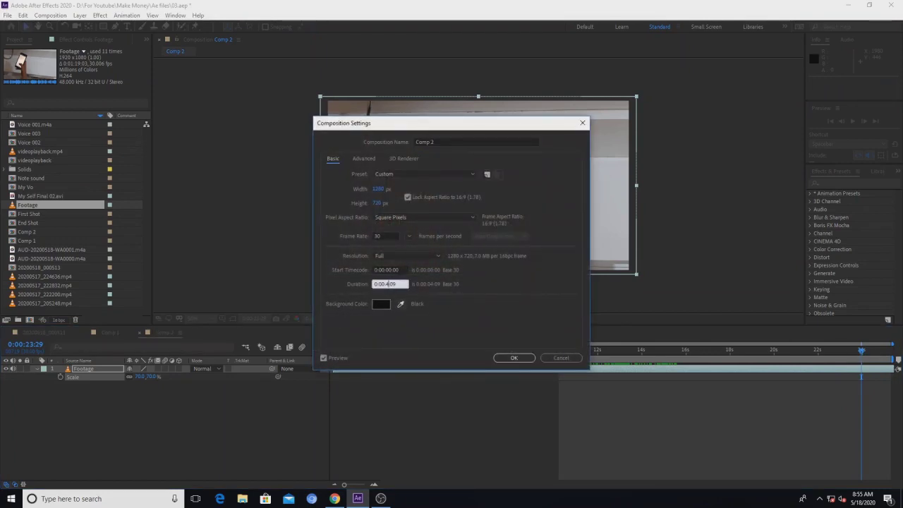
key(Return)
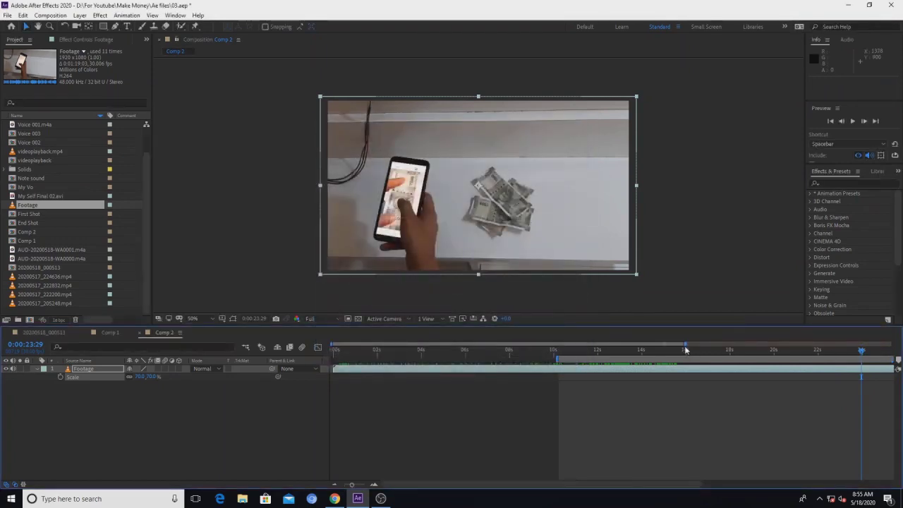
drag(685, 344, 893, 345)
- Preview and scrub the Footage between about 11 and 20 seconds, then return to the start
click(489, 357)
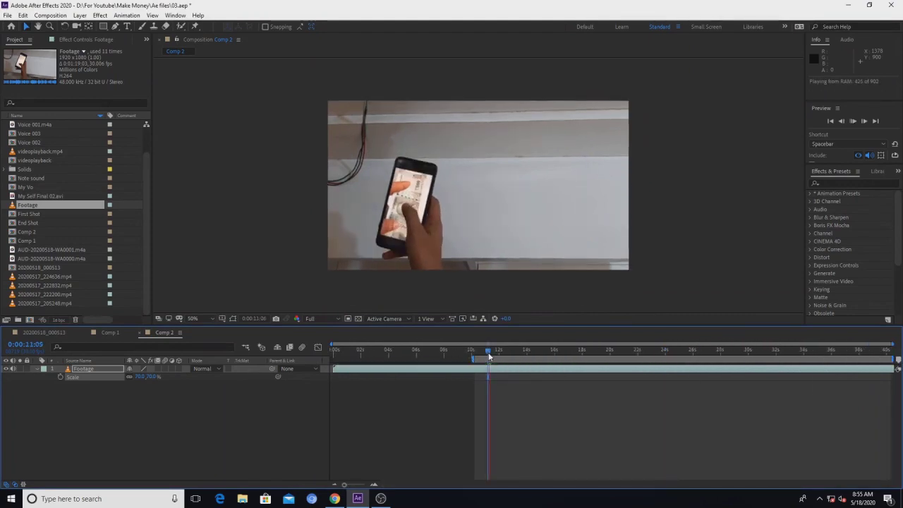
drag(489, 356, 601, 353)
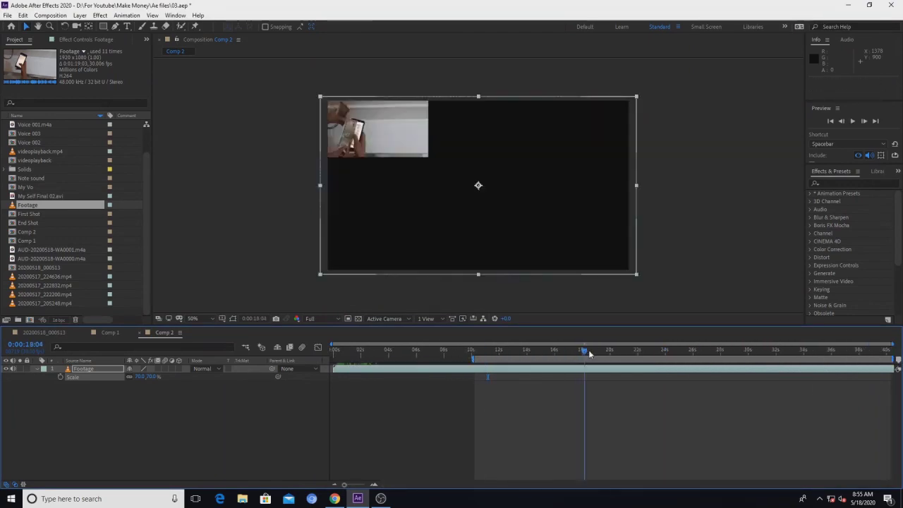
key(space)
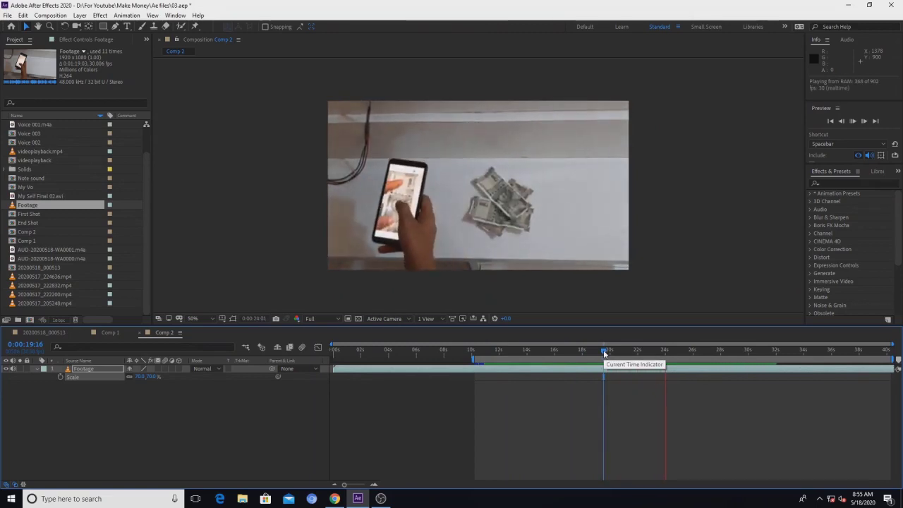
click(541, 355)
click(611, 360)
drag(518, 362, 807, 362)
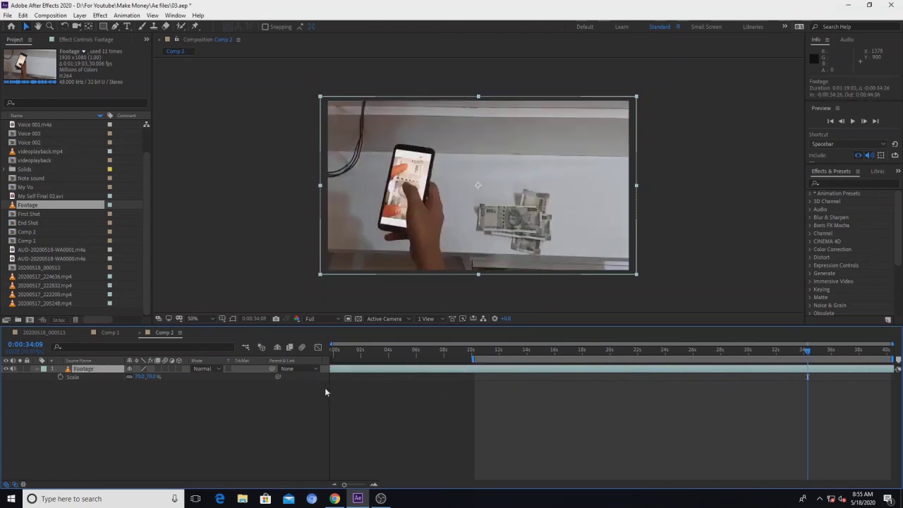
click(342, 361)
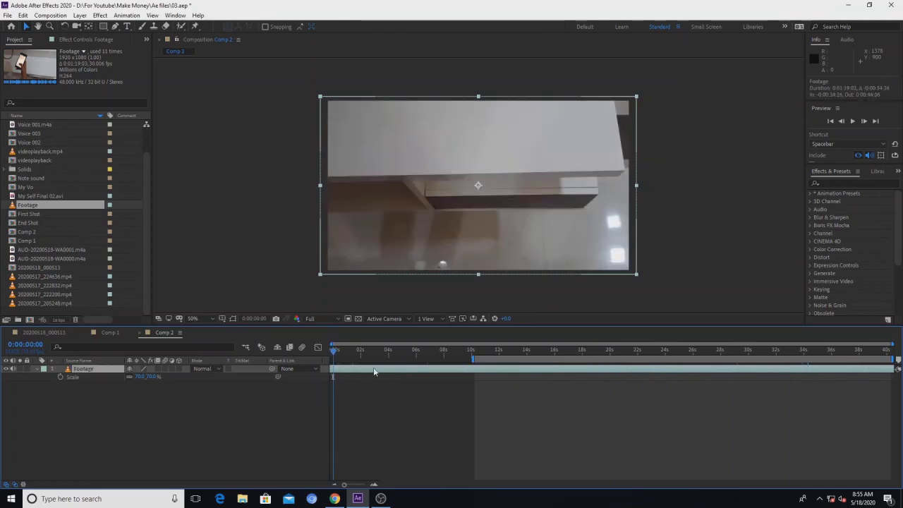
- Slide the Footage layer earlier and scrub the clip to around 6 seconds
mouse_move(374, 372)
mouse_down()
mouse_move(325, 368)
mouse_move(403, 360)
mouse_up()
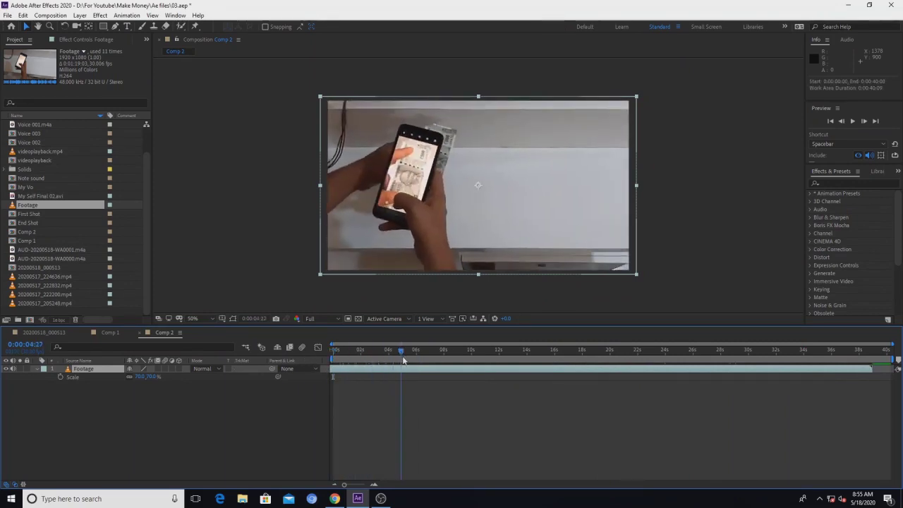
mouse_move(453, 366)
mouse_down()
mouse_move(667, 372)
mouse_move(422, 364)
mouse_up()
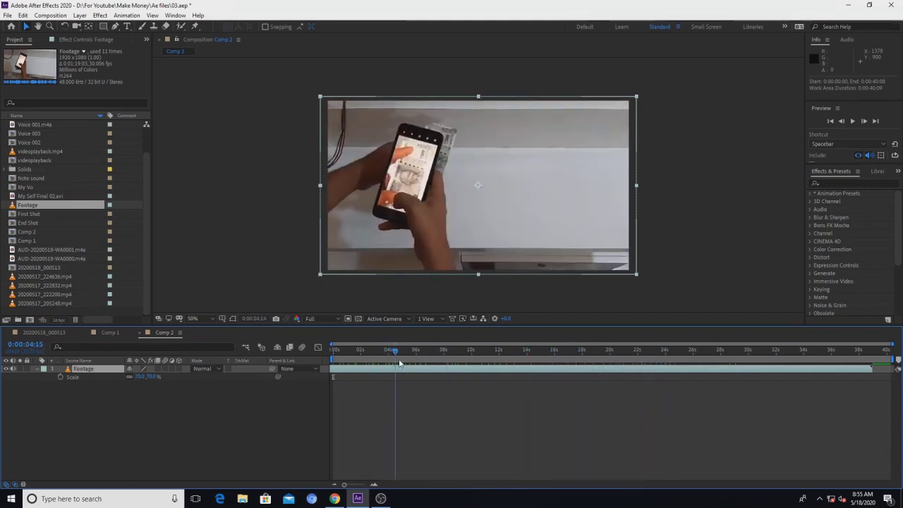
drag(424, 363, 426, 364)
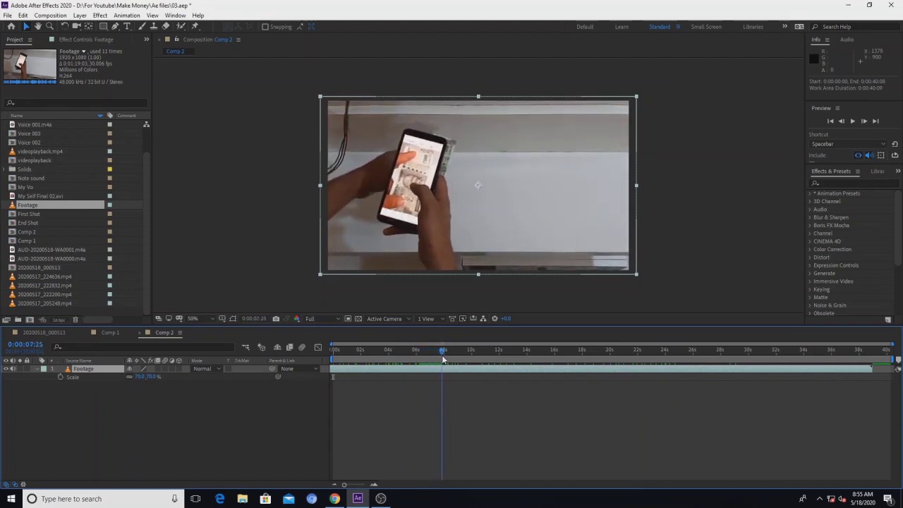
- Duplicate the Footage layer and split the copy at 0:00:09:13
drag(446, 358, 467, 355)
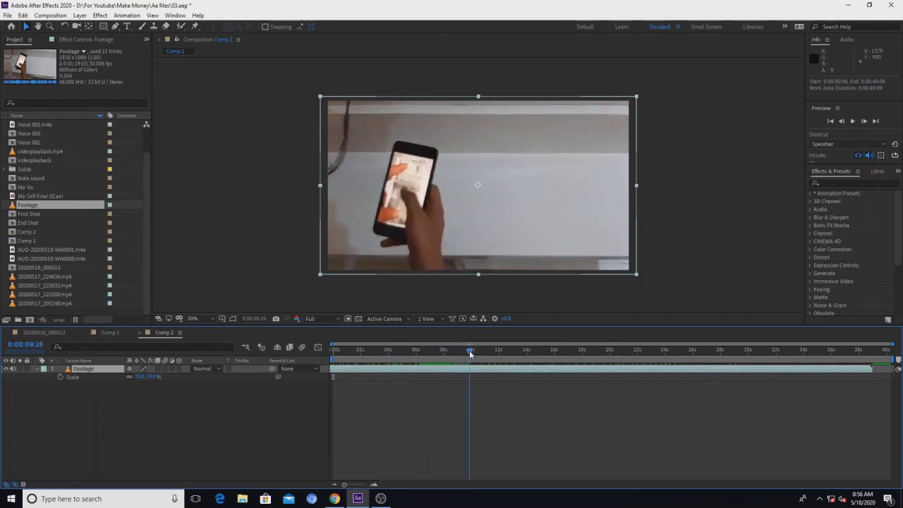
drag(464, 356, 463, 357)
key(ctrl+d)
key(ctrl+shift+d)
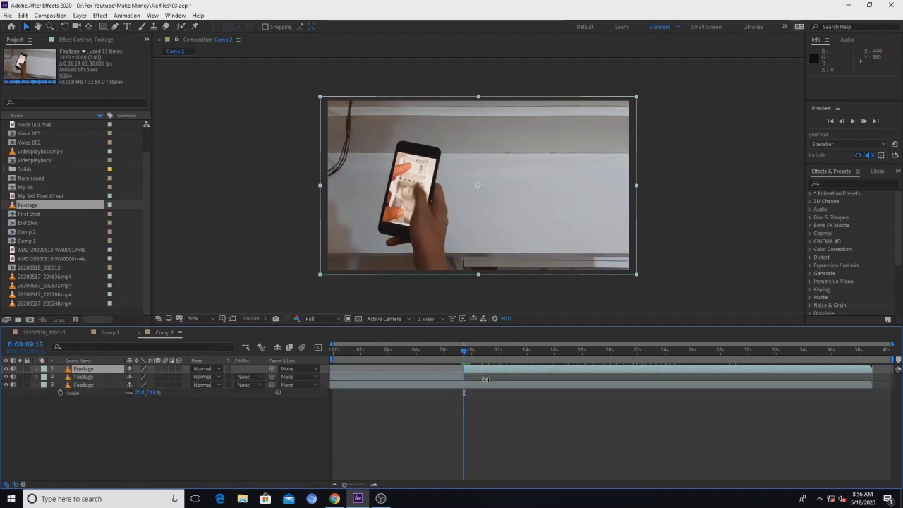
- Delete the extra Footage layer, trim the top layer's start, and slide it slightly earlier
click(462, 388)
key(Delete)
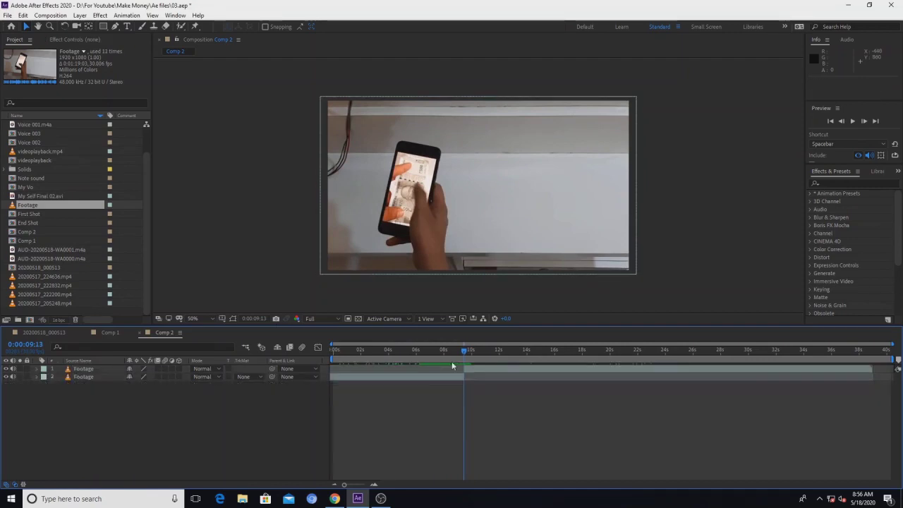
drag(463, 352, 505, 361)
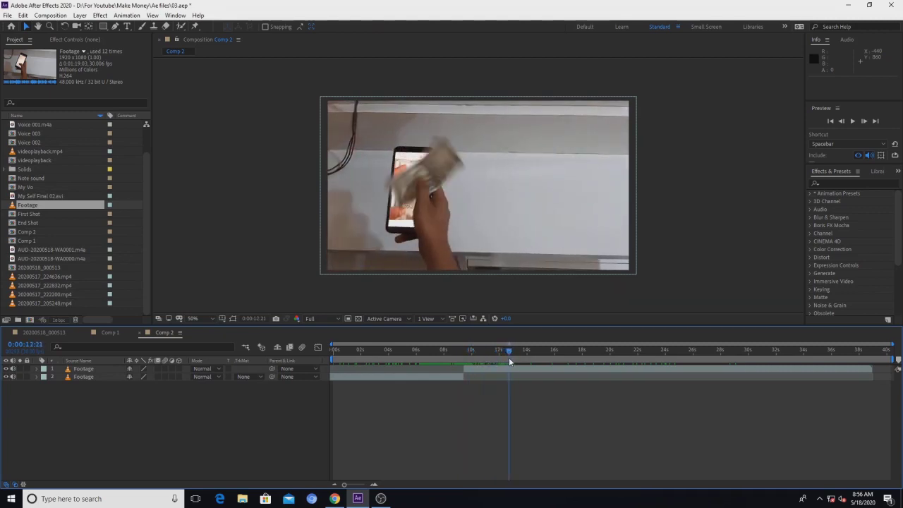
click(494, 369)
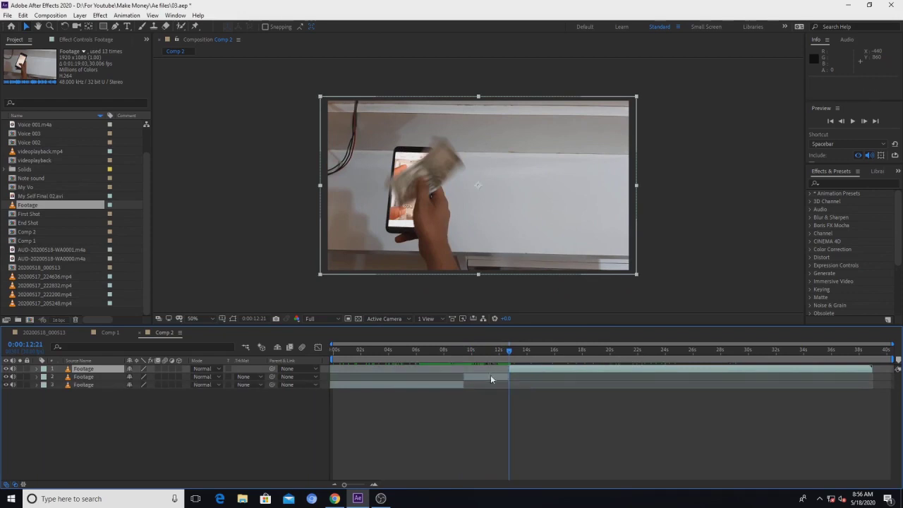
key(alt+bracketleft)
click(462, 356)
drag(462, 357, 464, 356)
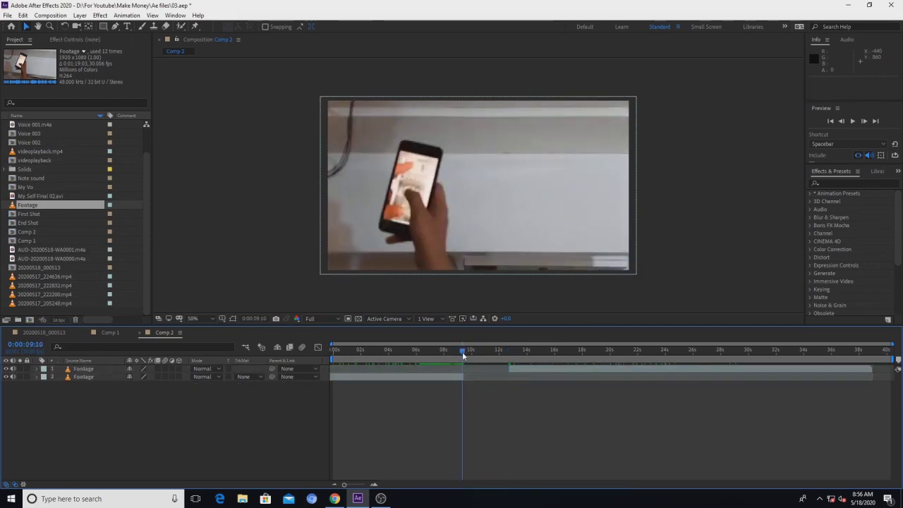
drag(515, 371, 471, 369)
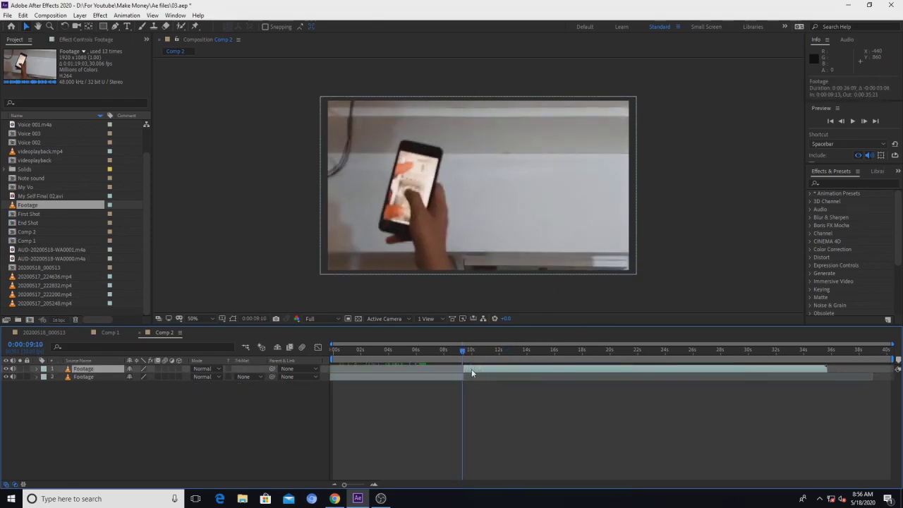
- Preview the cut between the two layers around 8–10 seconds
click(449, 352)
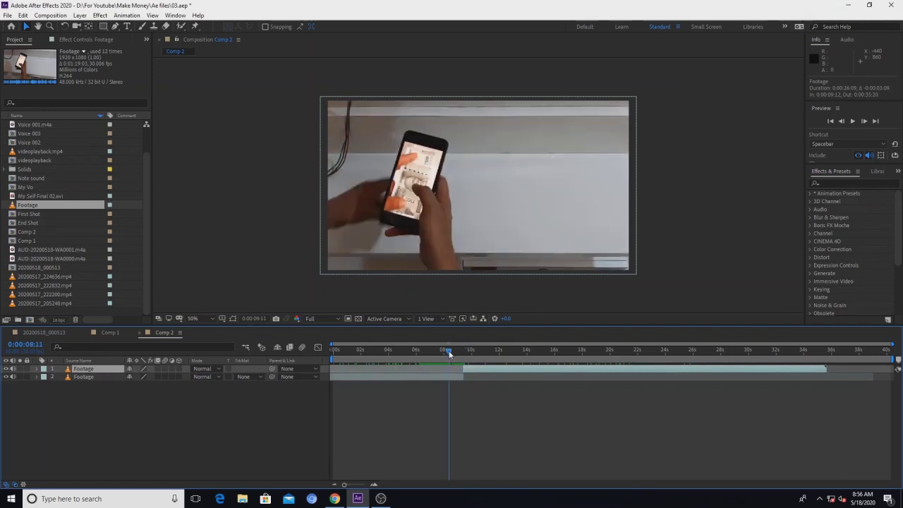
key(space)
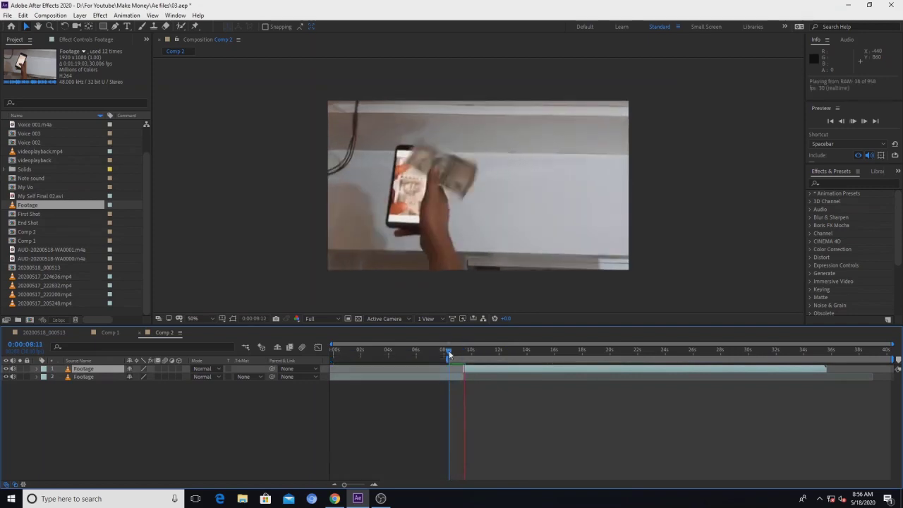
click(475, 352)
drag(475, 355, 523, 359)
- Cut out the 10:15–13:14 footage piece and slide the top piece earlier to close the gap
key(ctrl+shift+d)
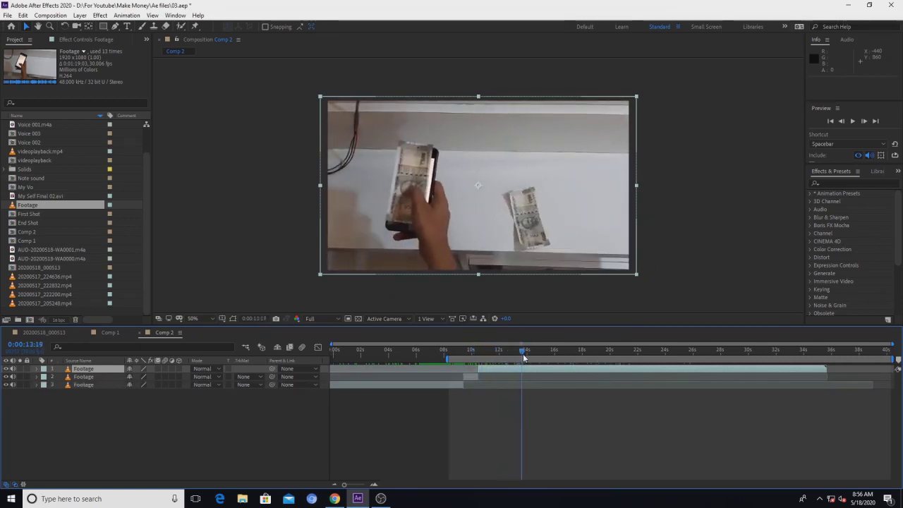
drag(523, 359, 520, 358)
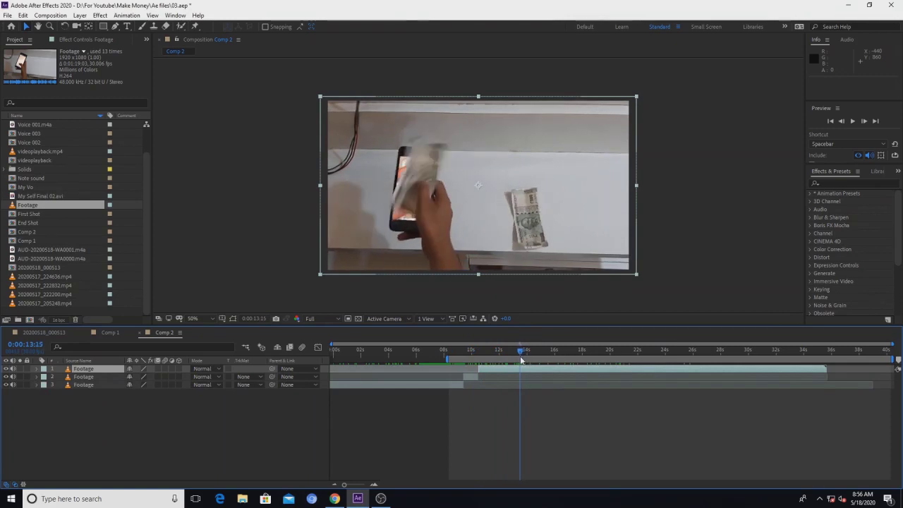
key(ctrl+shift+d)
click(506, 378)
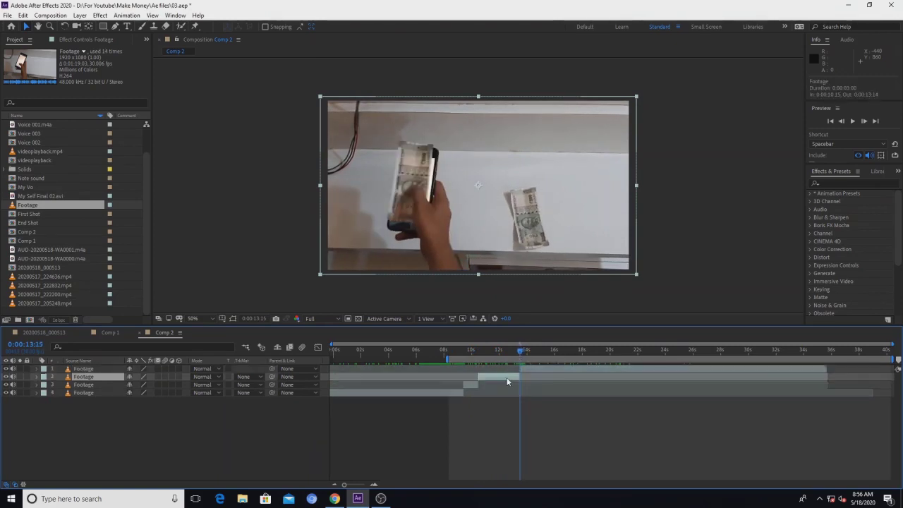
key(Delete)
click(475, 351)
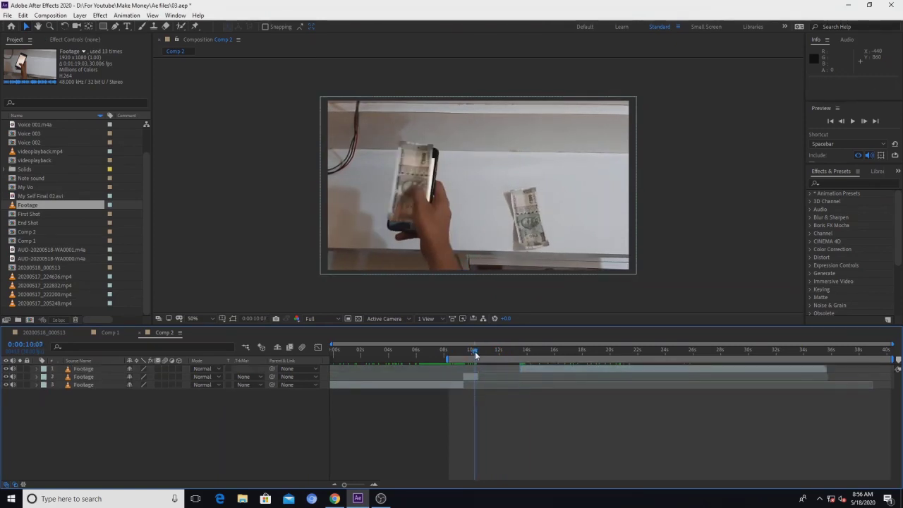
click(518, 369)
drag(491, 373, 485, 370)
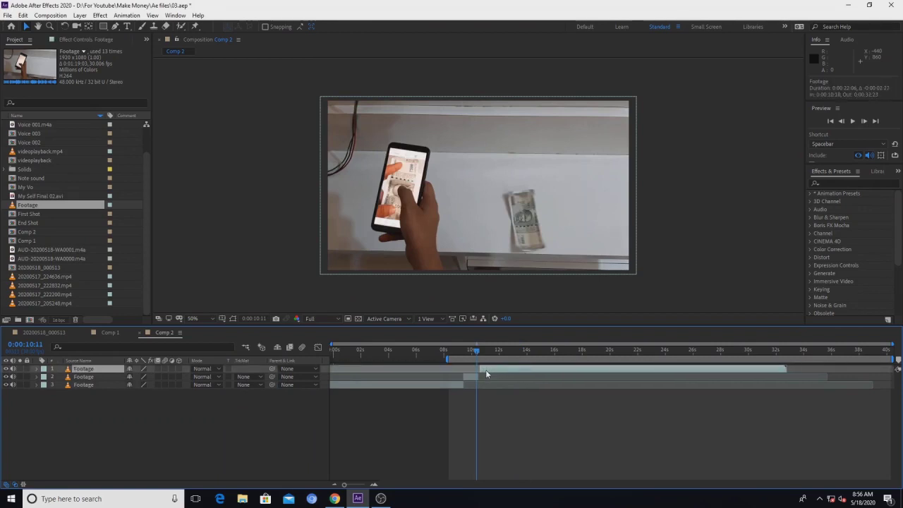
- Preview the edit from about 8 seconds
click(455, 348)
key(space)
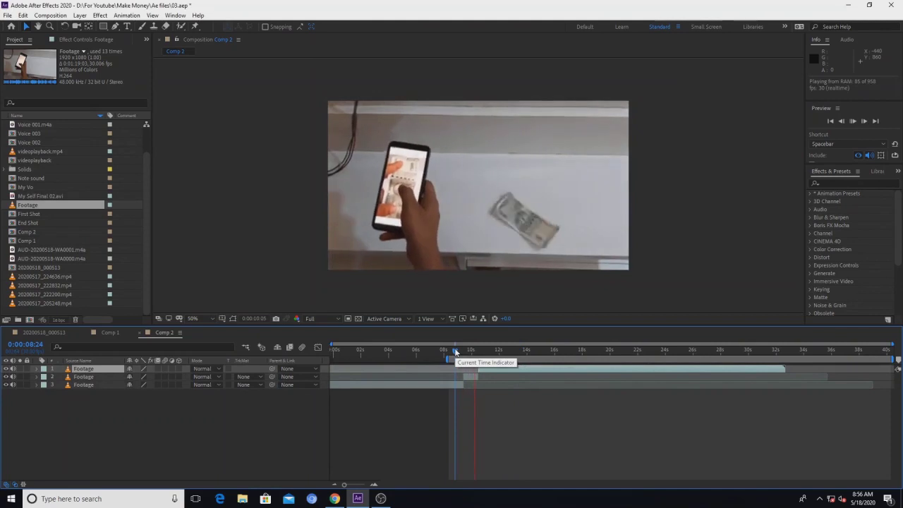
drag(455, 351, 538, 356)
- Cut out the short piece between about 11 and 15 seconds and slide the top piece into the gap
key(ctrl+shift+d)
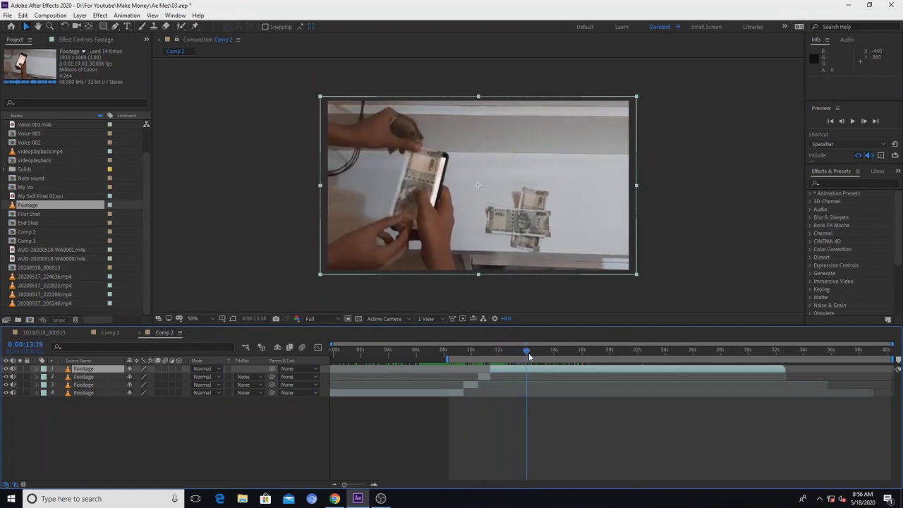
drag(544, 356, 539, 358)
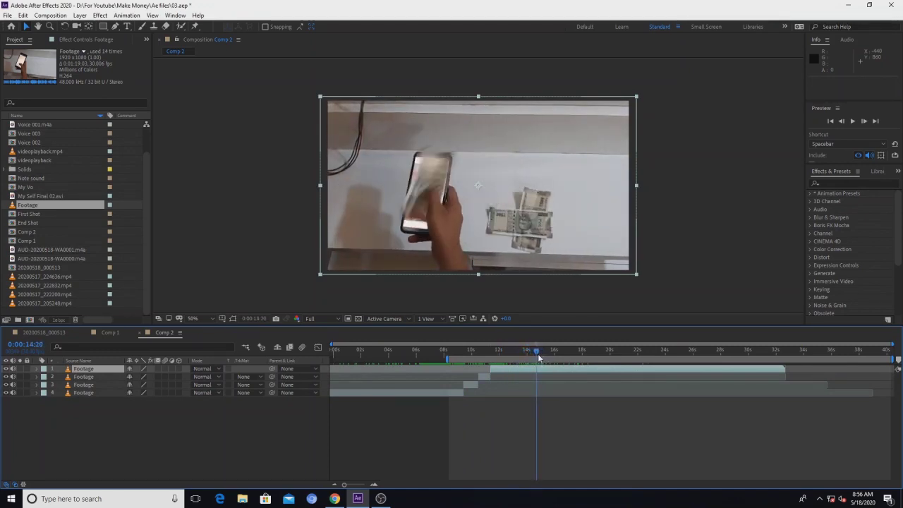
key(ctrl+shift+d)
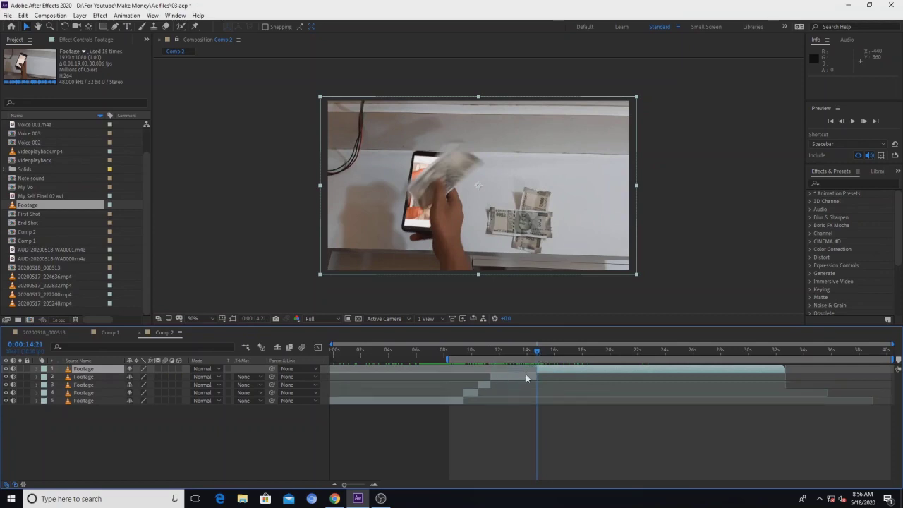
click(526, 374)
key(Delete)
drag(551, 370, 503, 370)
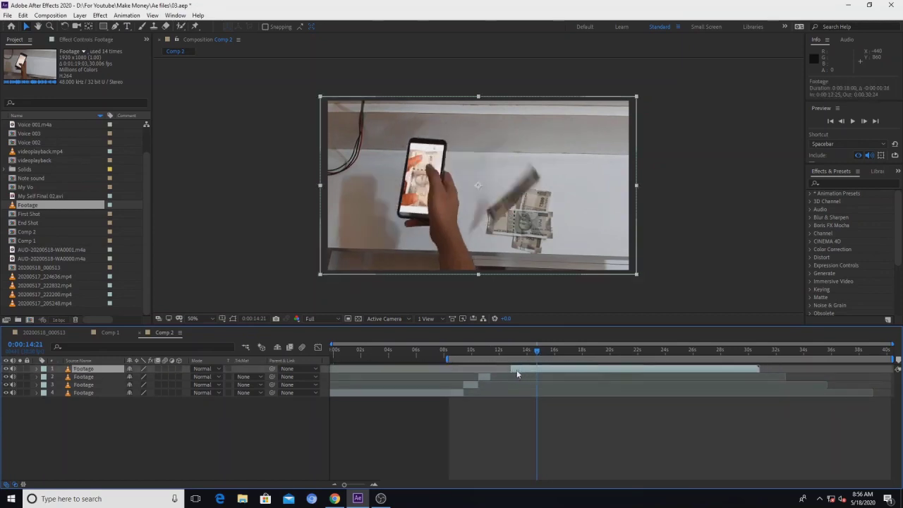
drag(465, 350, 495, 355)
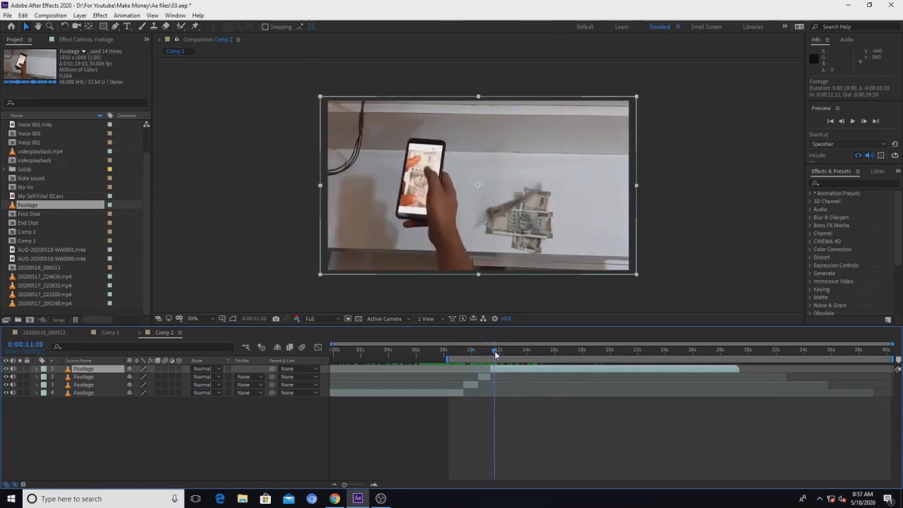
drag(502, 354, 546, 353)
- Split the top Footage layer near 12 seconds and trim its start to about 21 seconds
key(ctrl+shift+d)
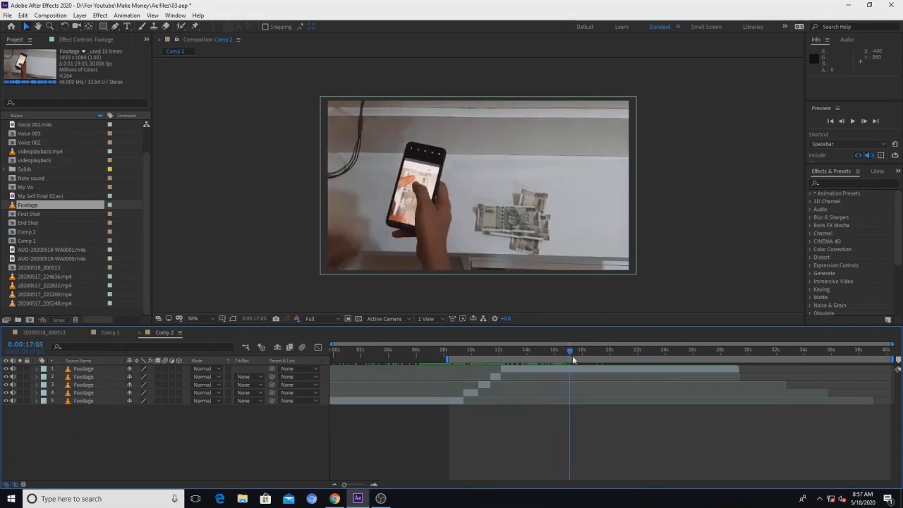
drag(592, 361, 611, 362)
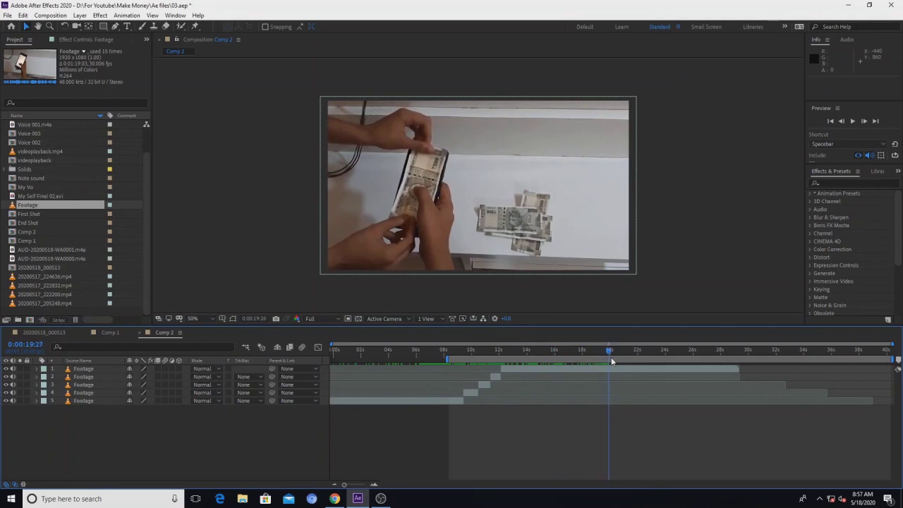
drag(630, 361, 630, 361)
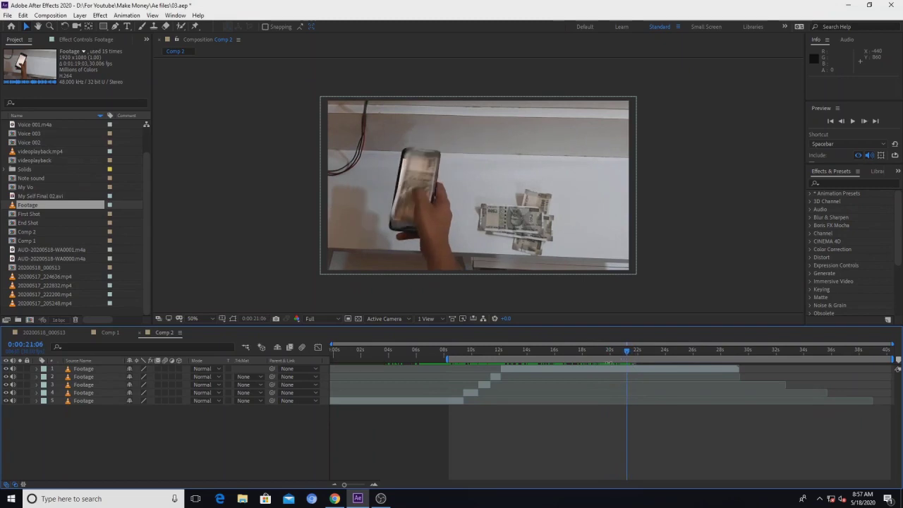
click(608, 370)
key(alt+bracketleft)
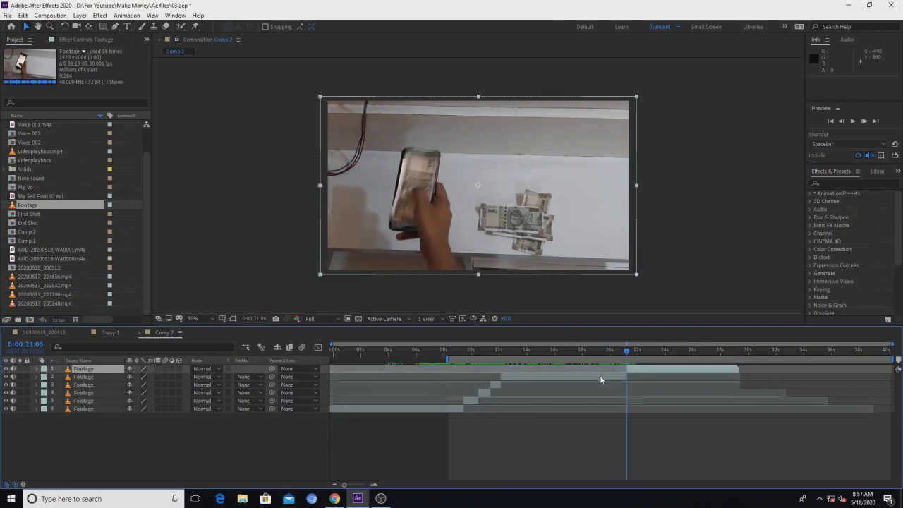
click(600, 374)
- Move the trimmed top piece to start around 12 seconds and preview the new cut
drag(495, 348, 499, 351)
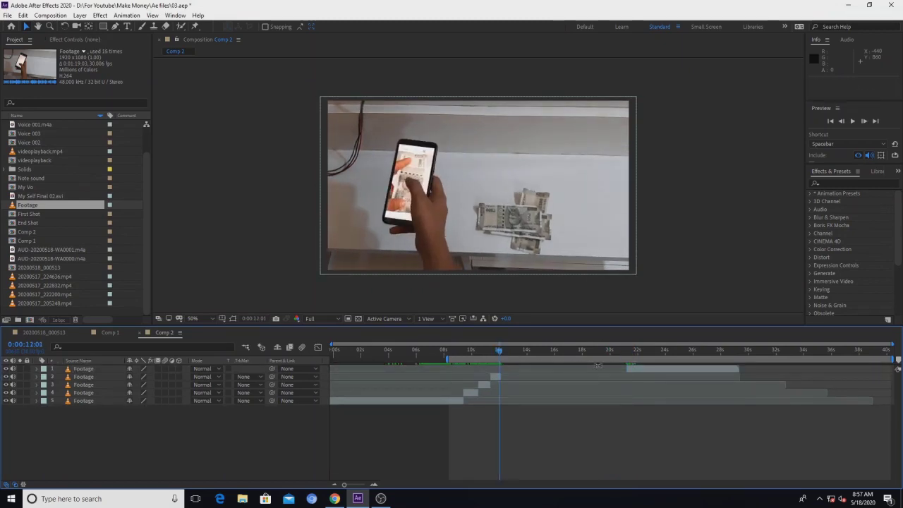
drag(635, 367, 509, 368)
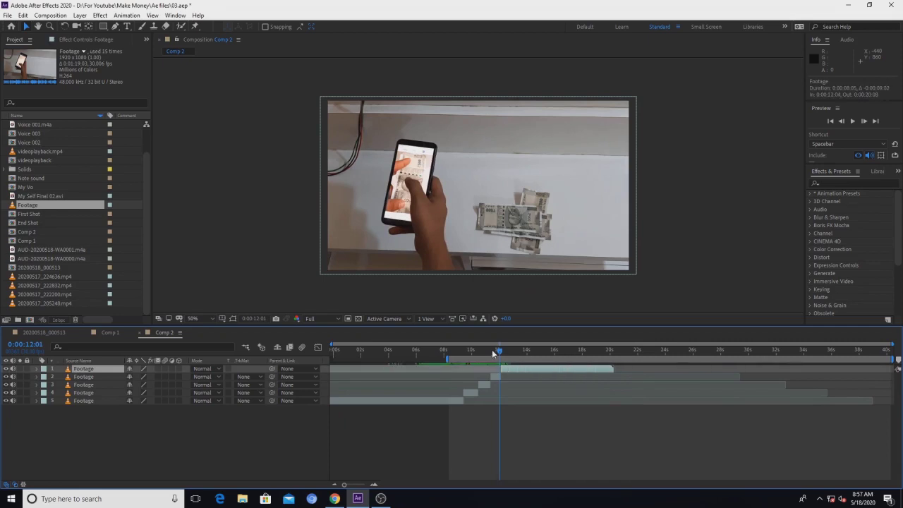
click(493, 350)
key(space)
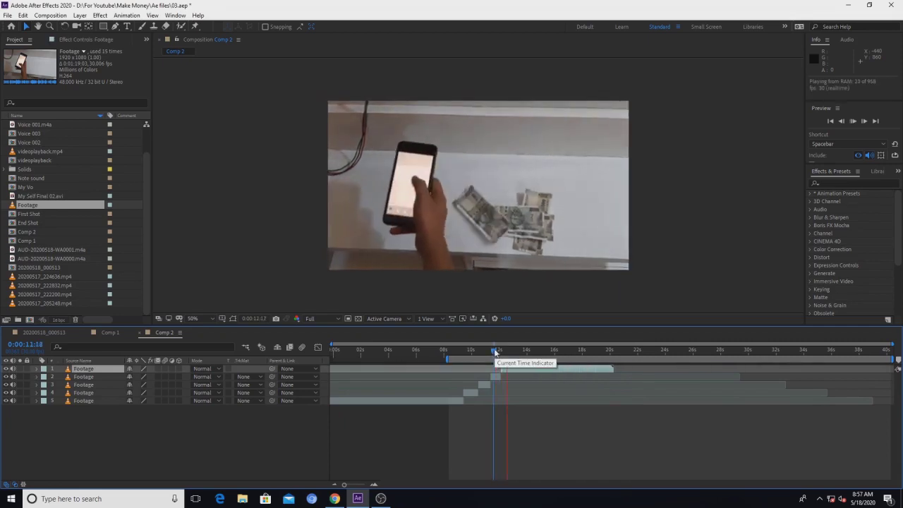
drag(494, 351, 552, 355)
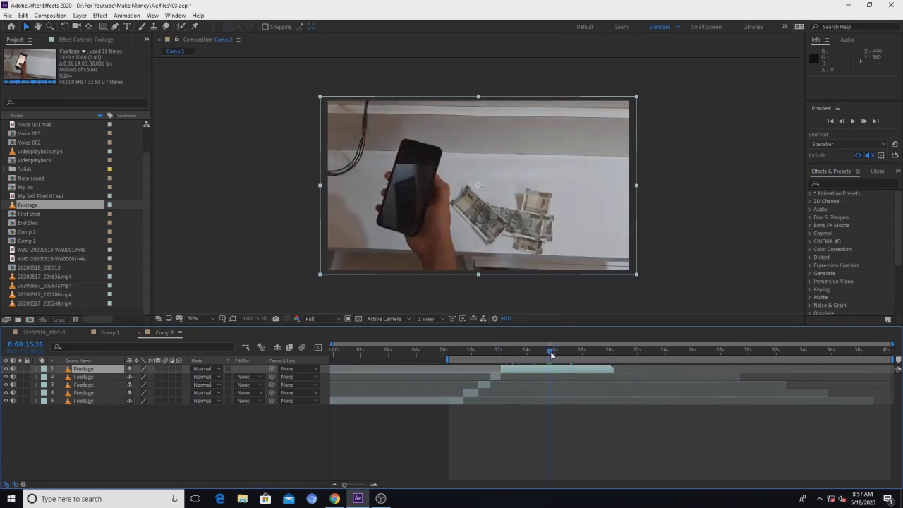
- Set the work area from 0 to about 15 seconds and trim Comp 2 to it
key(n)
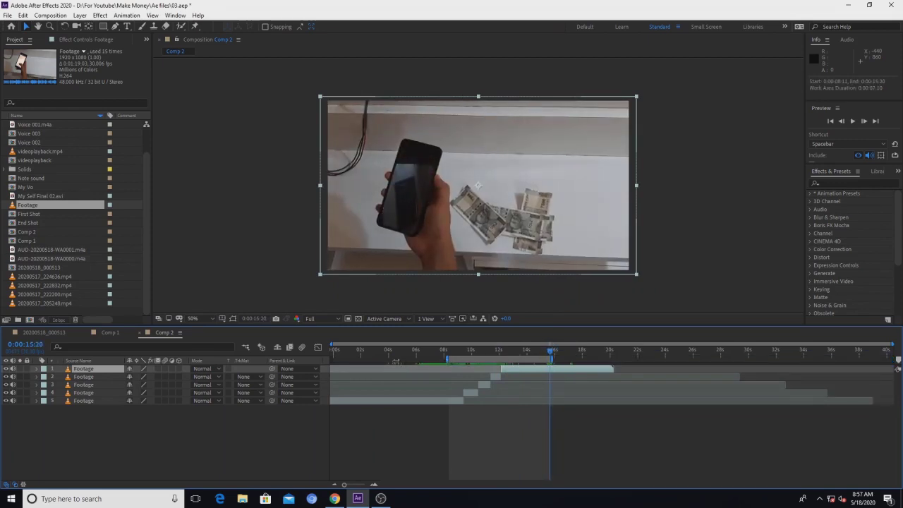
drag(447, 358, 332, 358)
right_click(409, 358)
click(438, 397)
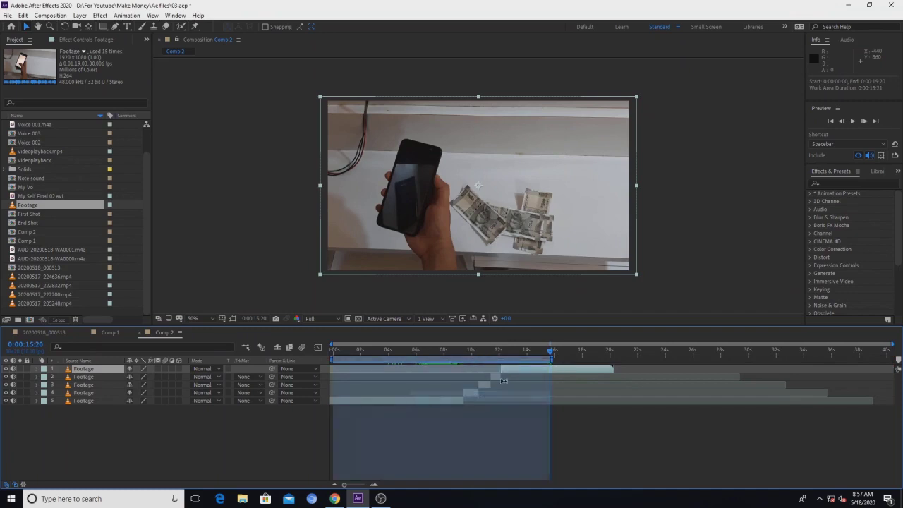
right_click(453, 358)
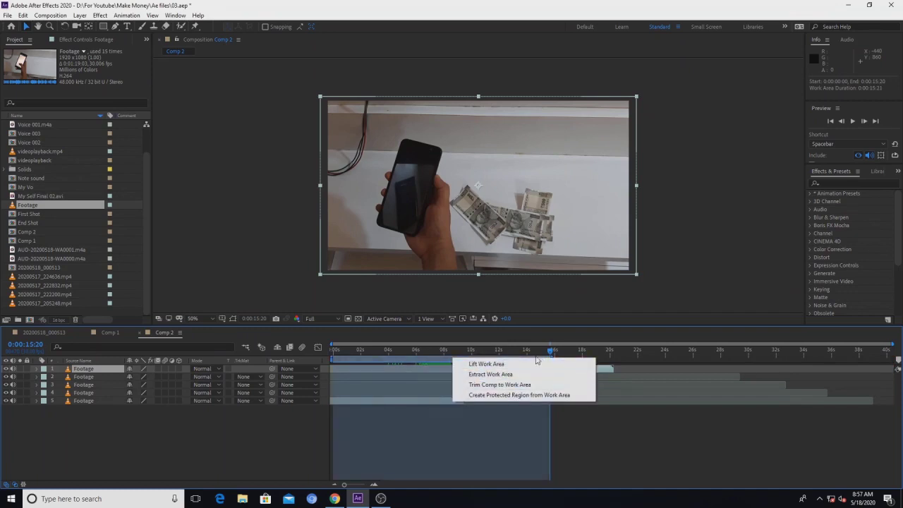
click(501, 385)
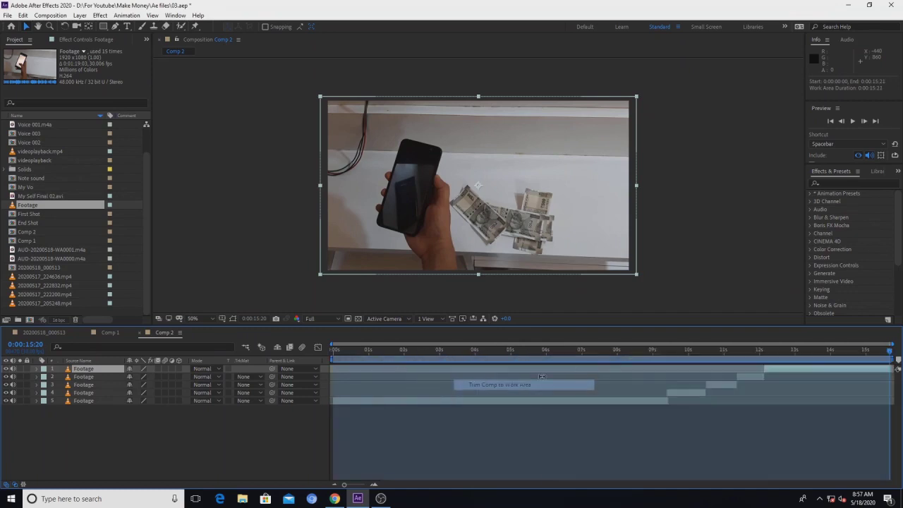
- Delete the leftover protected-region marker from the timeline
click(771, 362)
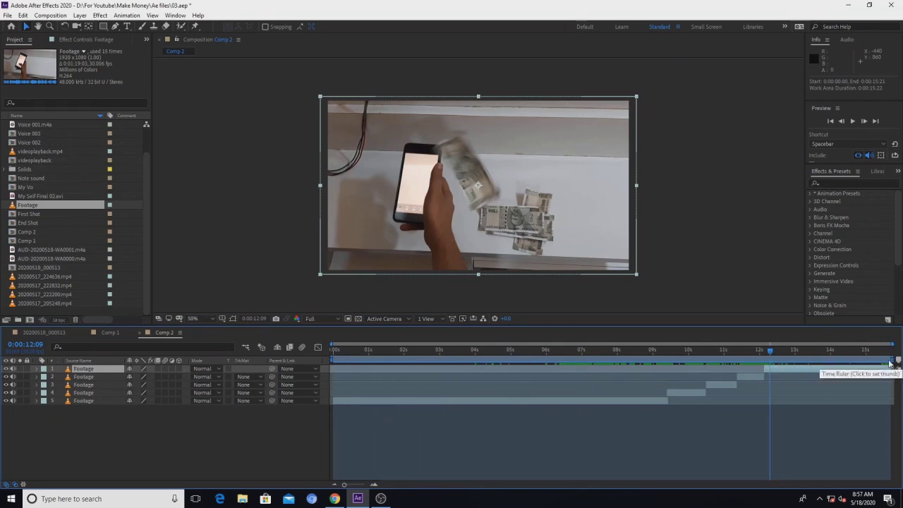
right_click(894, 361)
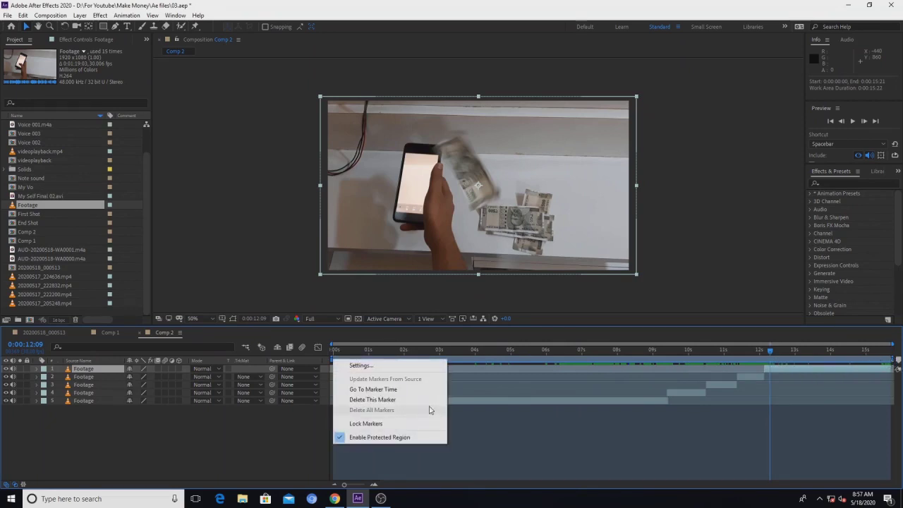
click(374, 400)
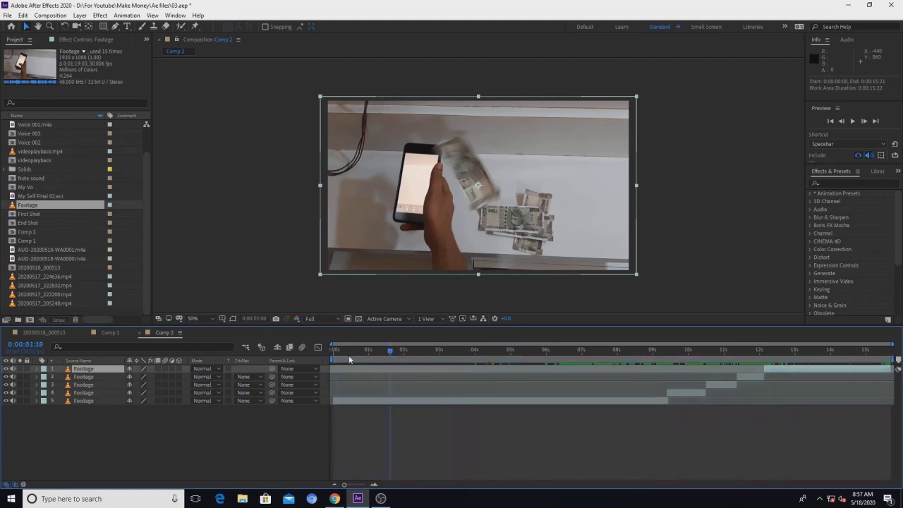
click(329, 359)
key(grave)
key(slash)
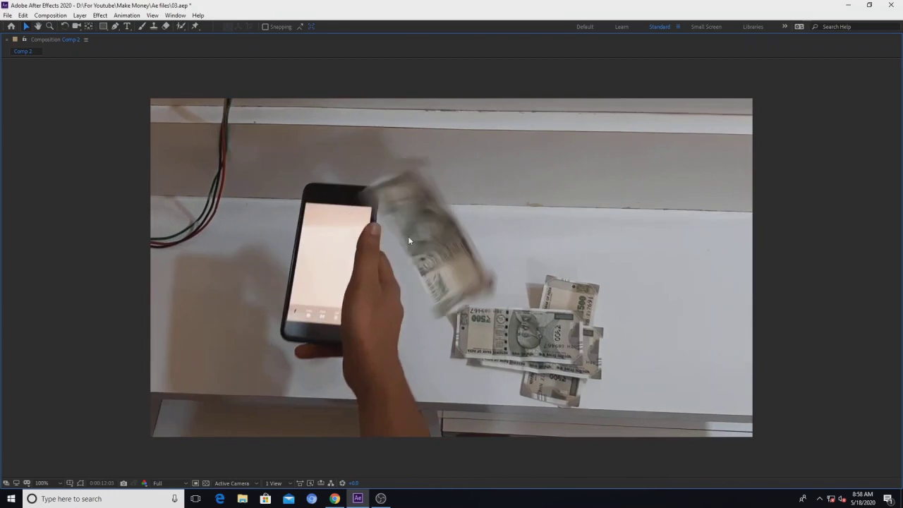
key(space)
key(grave)
scroll(470, 230, down, 2)
mouse_move(643, 350)
mouse_down()
mouse_move(741, 360)
mouse_move(300, 351)
mouse_up()
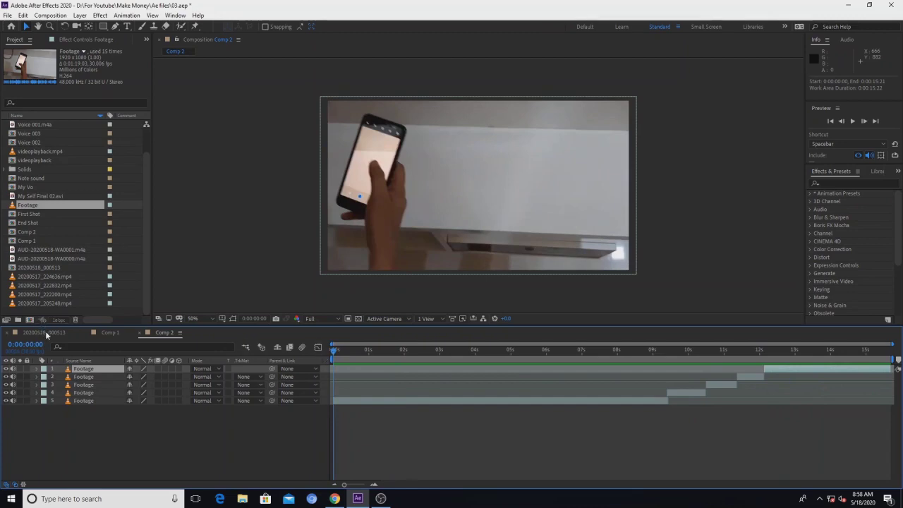
- Switch from the 20200518_000513 composition to Comp 1 and scrub to about 29 seconds
click(45, 331)
click(110, 332)
click(690, 365)
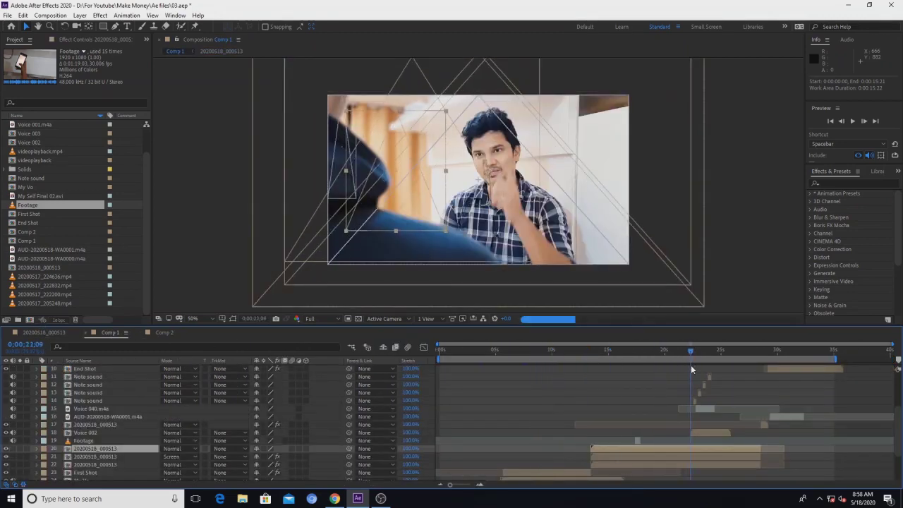
drag(699, 364, 778, 375)
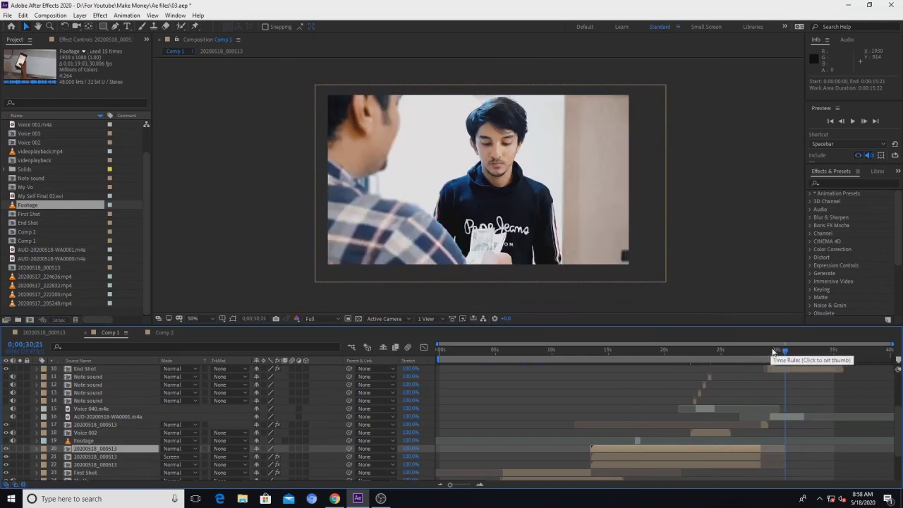
- Select the adjustment layer covering the frame and save the project
click(611, 256)
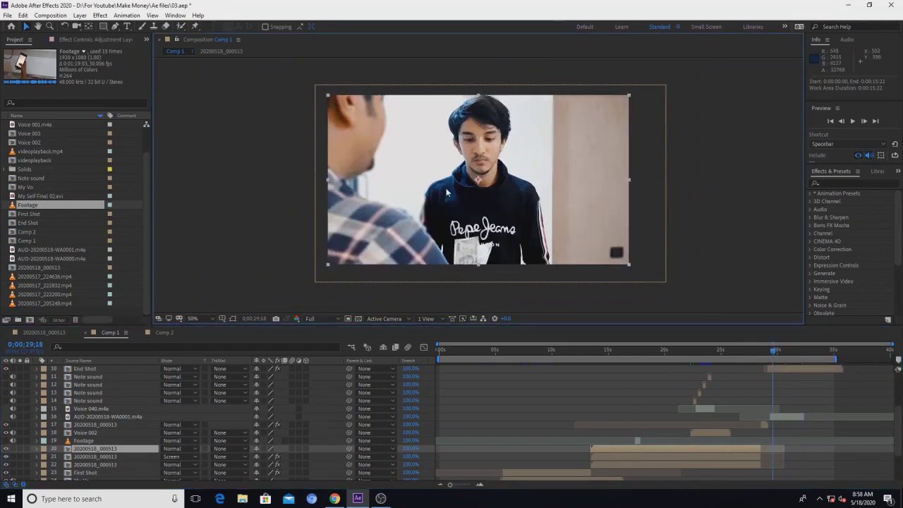
click(7, 16)
click(28, 104)
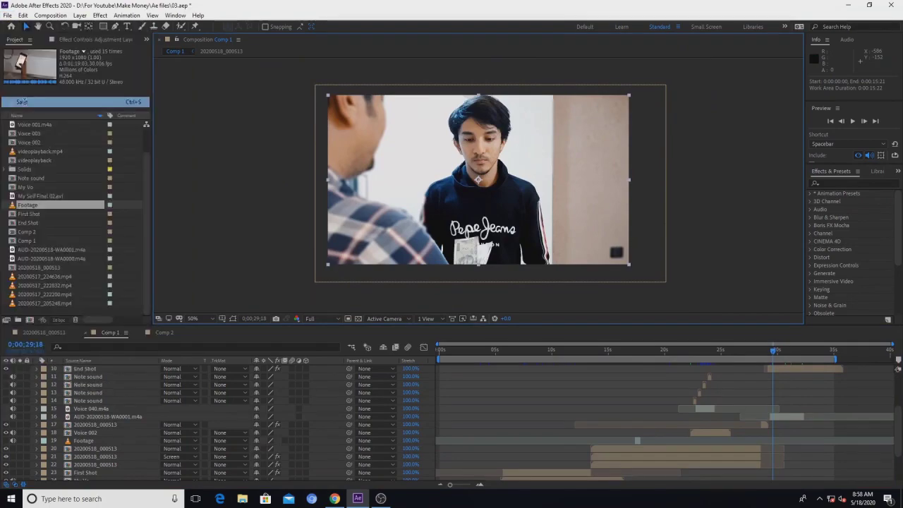